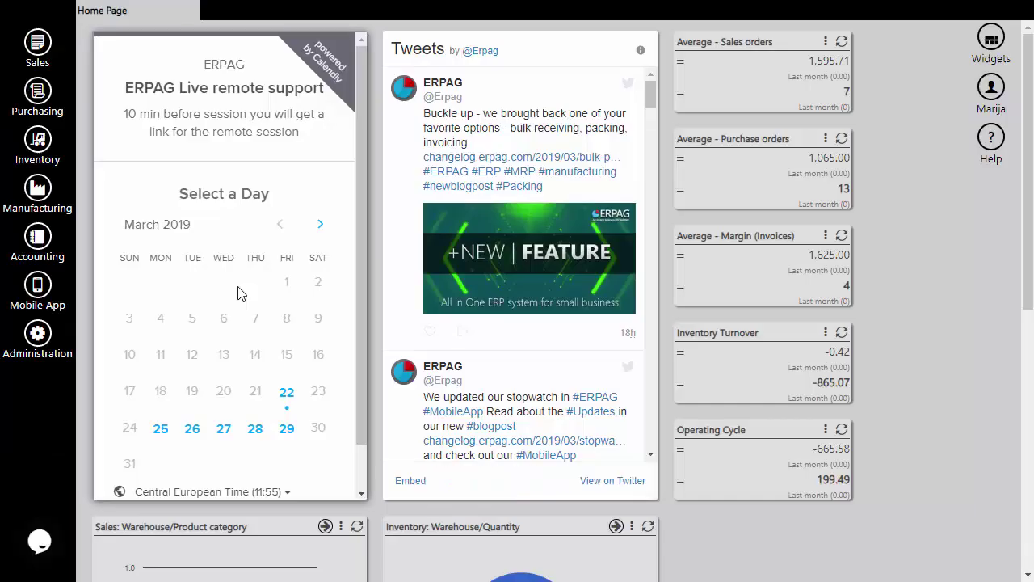
- Open the Users list under Administration and select the first Customer Portal user
left_click(37, 334)
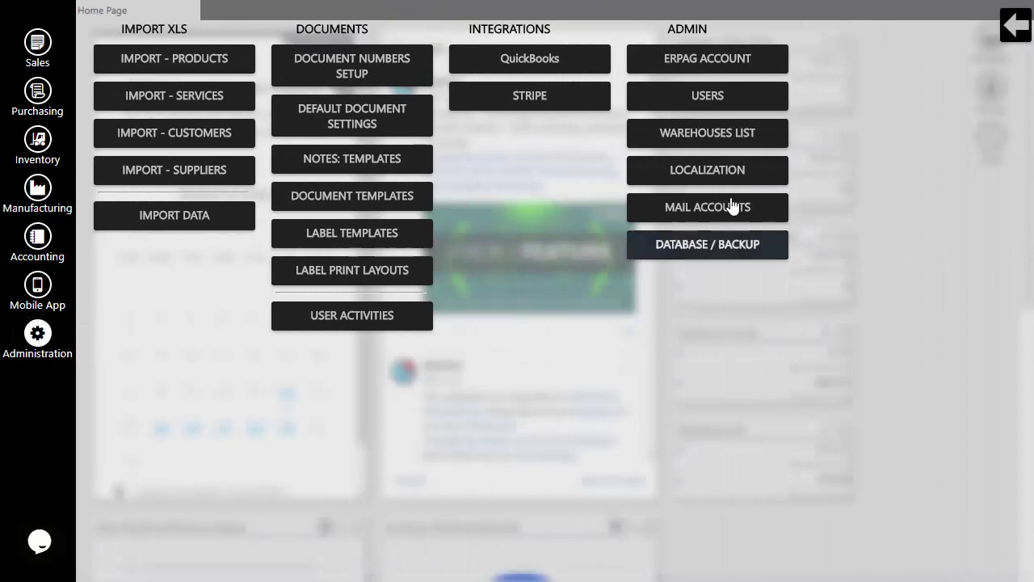
left_click(740, 103)
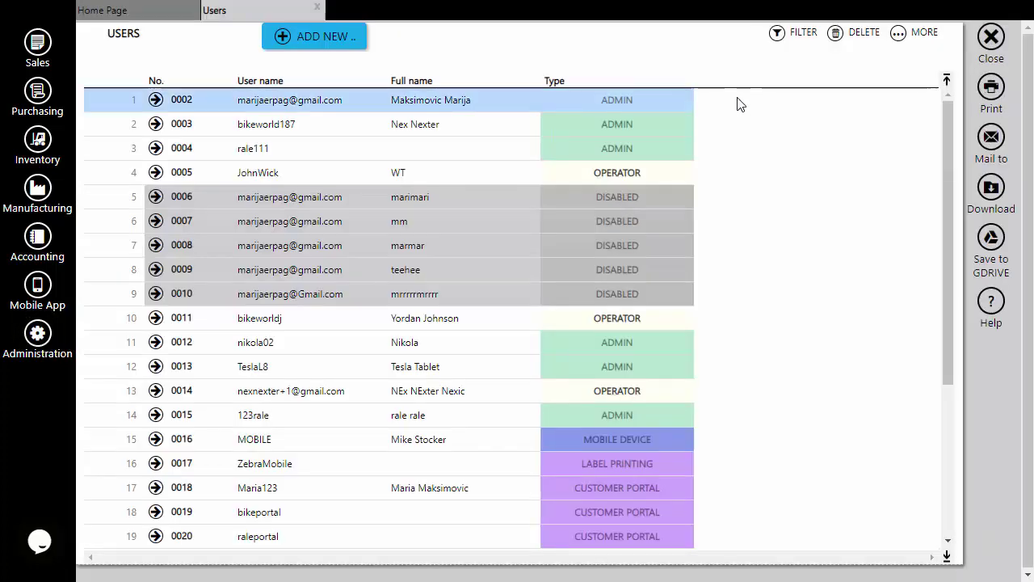
left_click(615, 490)
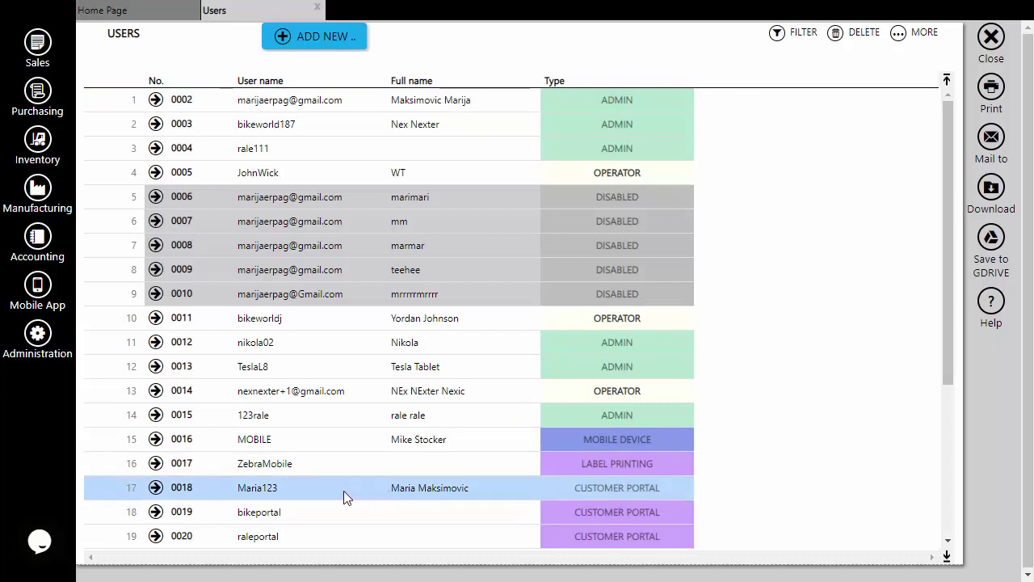
double_click(179, 491)
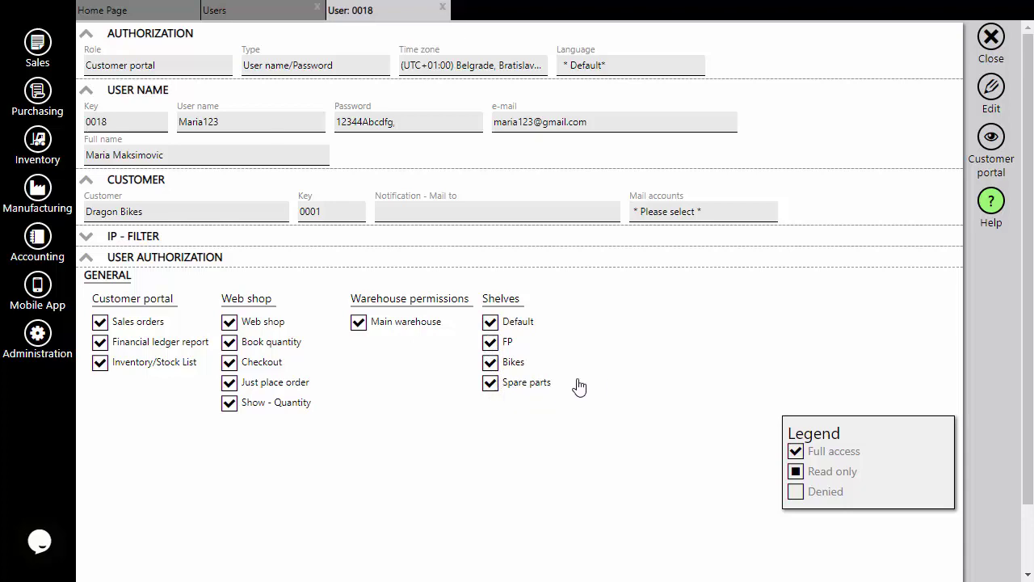
- Open the customer portal web shop as this user and browse the products
left_click(1000, 145)
left_click(1000, 145)
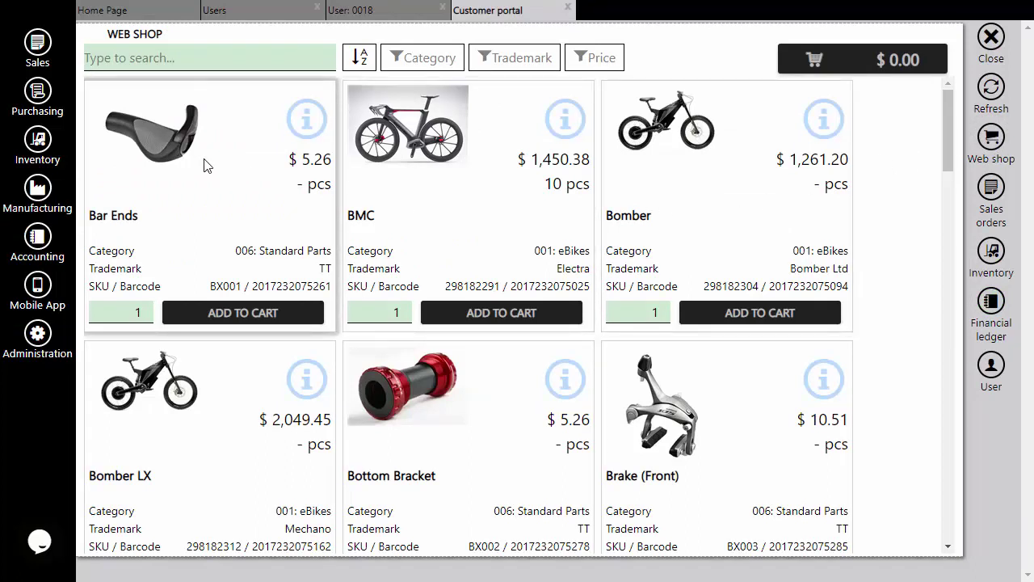
scroll(450, 202, "down", 4)
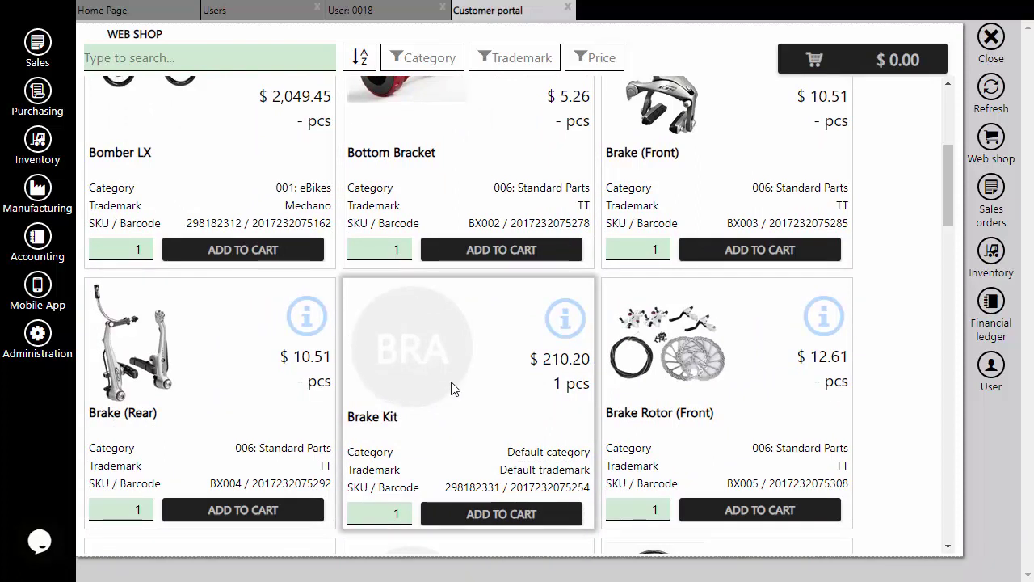
scroll(452, 388, "up", 4)
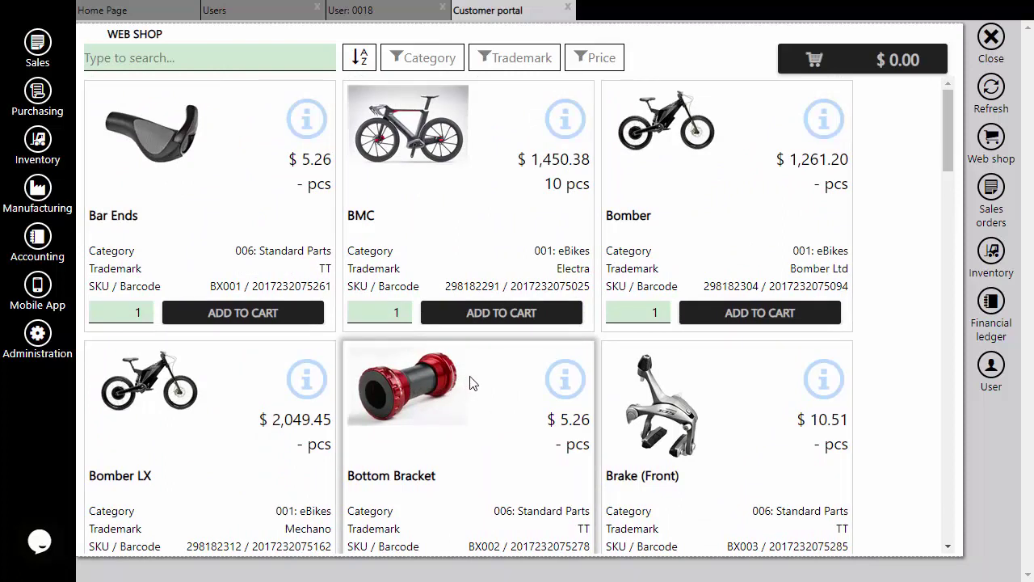
- Add a BMC bike and a Brake Kit to the cart and review the cart
left_click(512, 321)
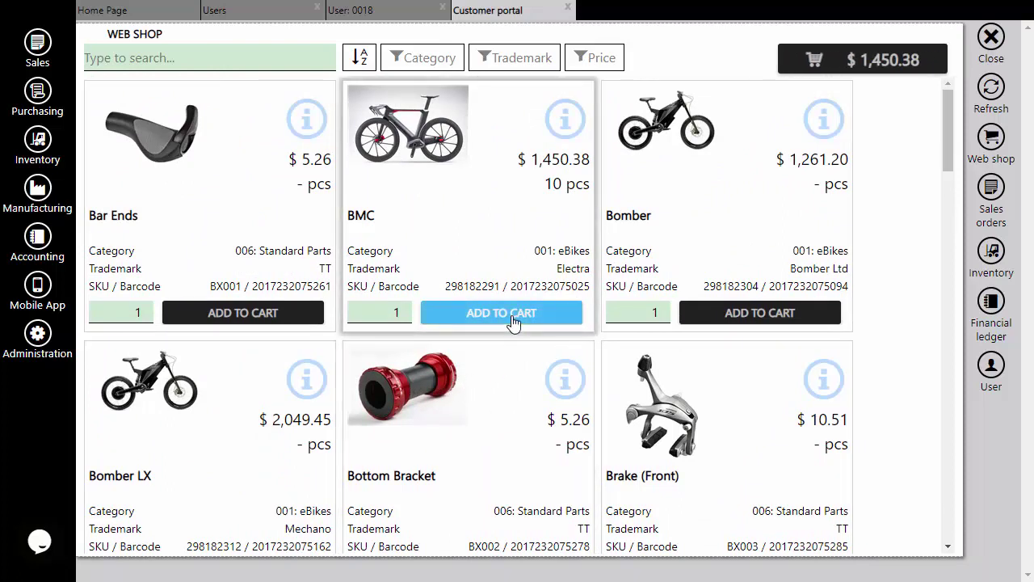
scroll(522, 347, "down", 4)
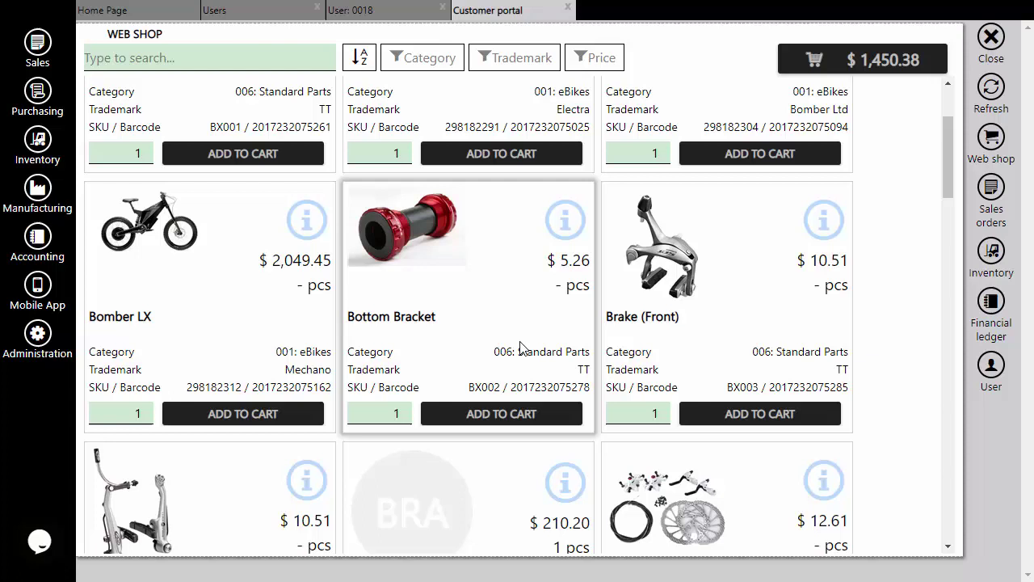
left_click(537, 513)
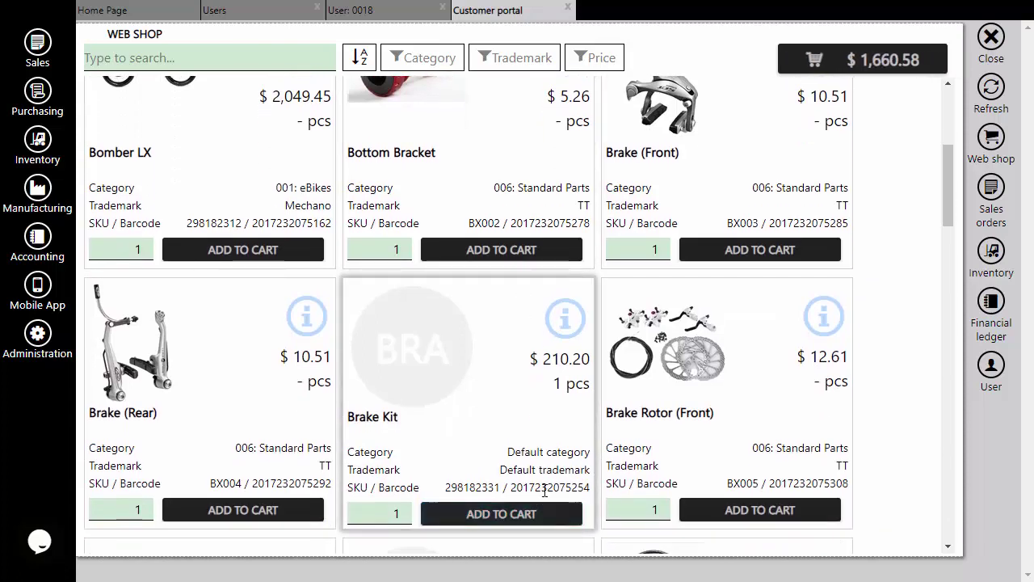
left_click(900, 63)
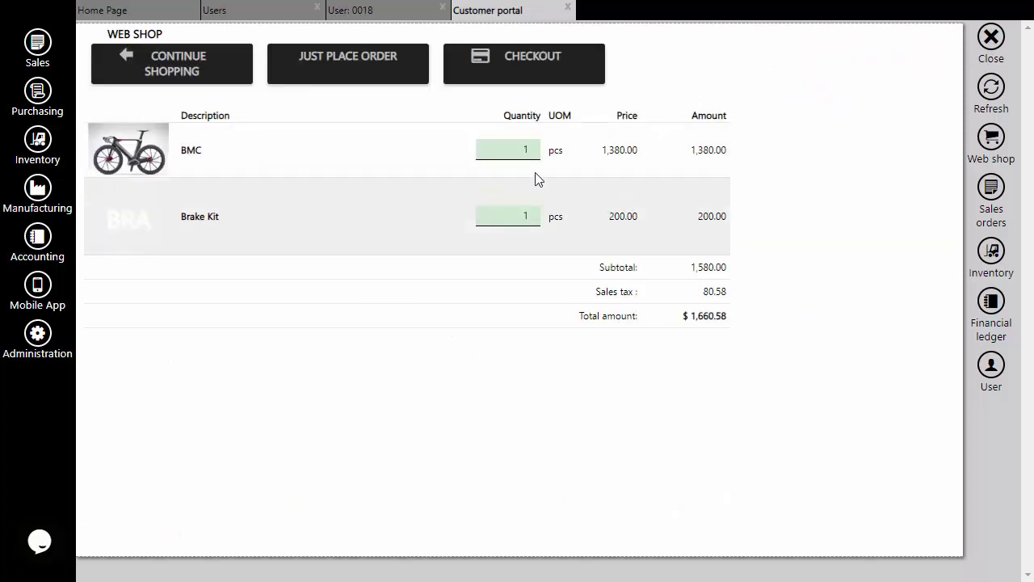
- Set Brake Kit quantity to 3, place the $2,080.98 order directly, and download the sales order PDF
left_click(534, 215)
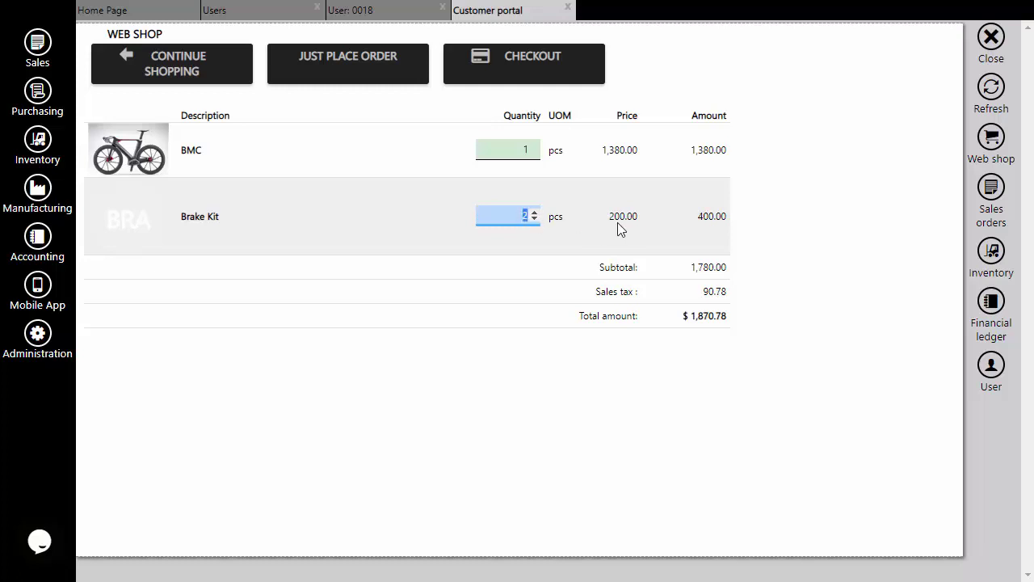
type("3")
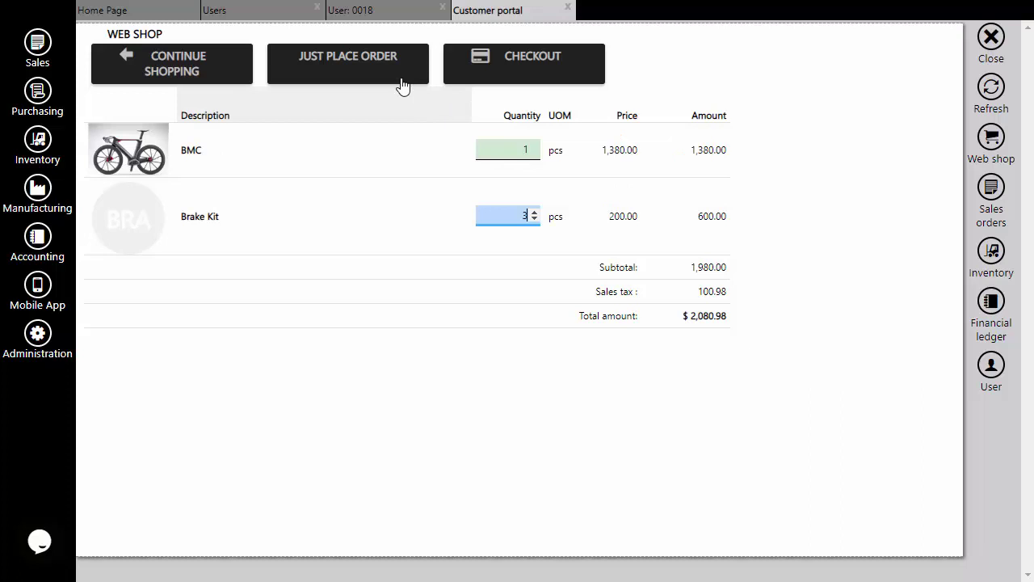
left_click(348, 72)
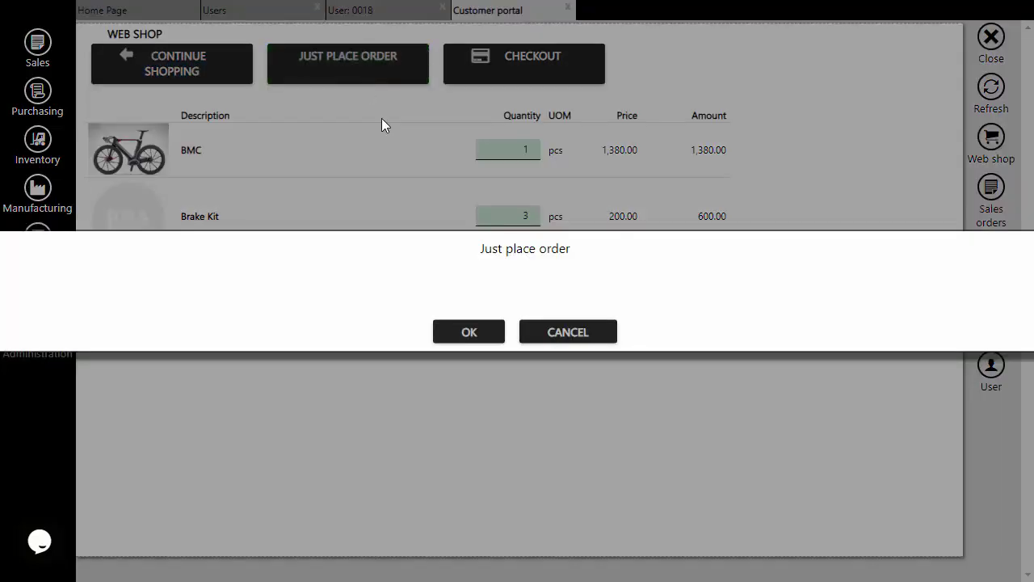
left_click(447, 339)
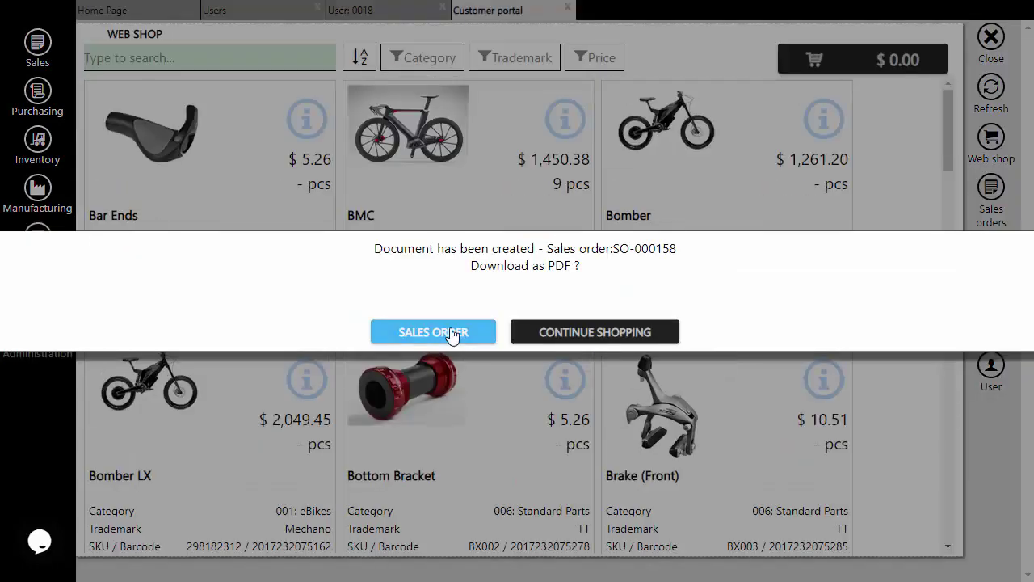
left_click(485, 339)
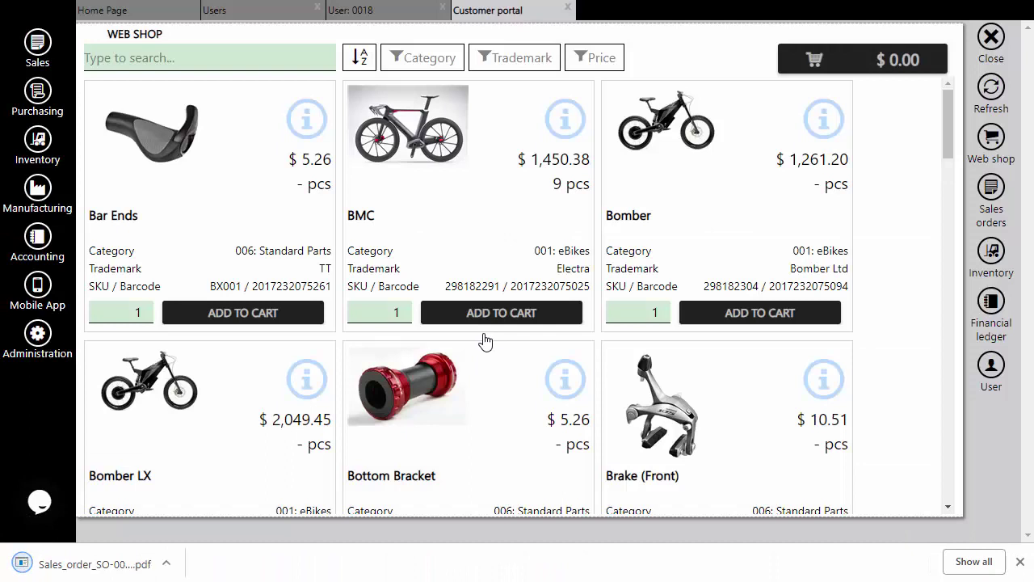
left_click(119, 564)
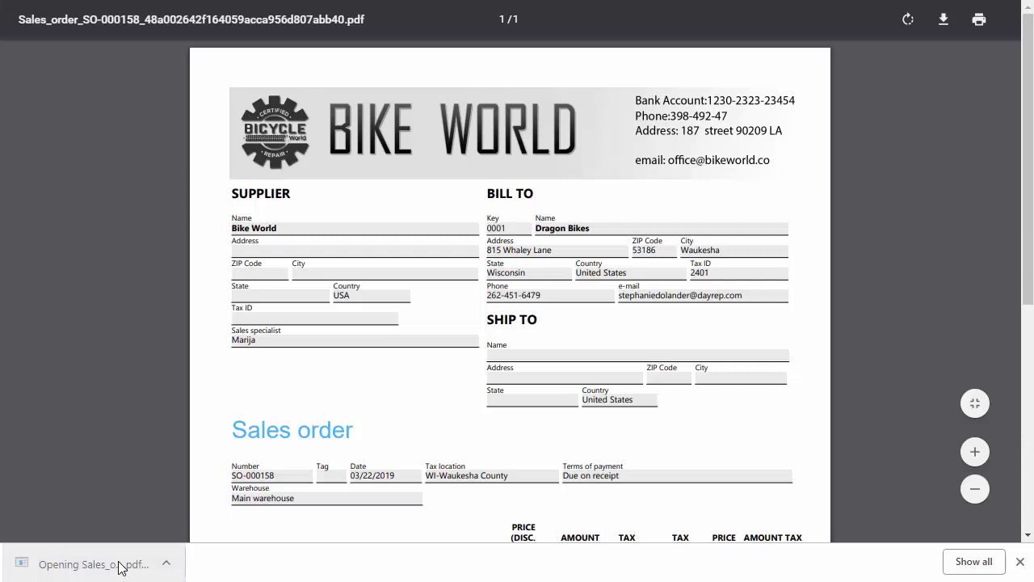
scroll(453, 382, "down", 4)
scroll(408, 331, "down", 2)
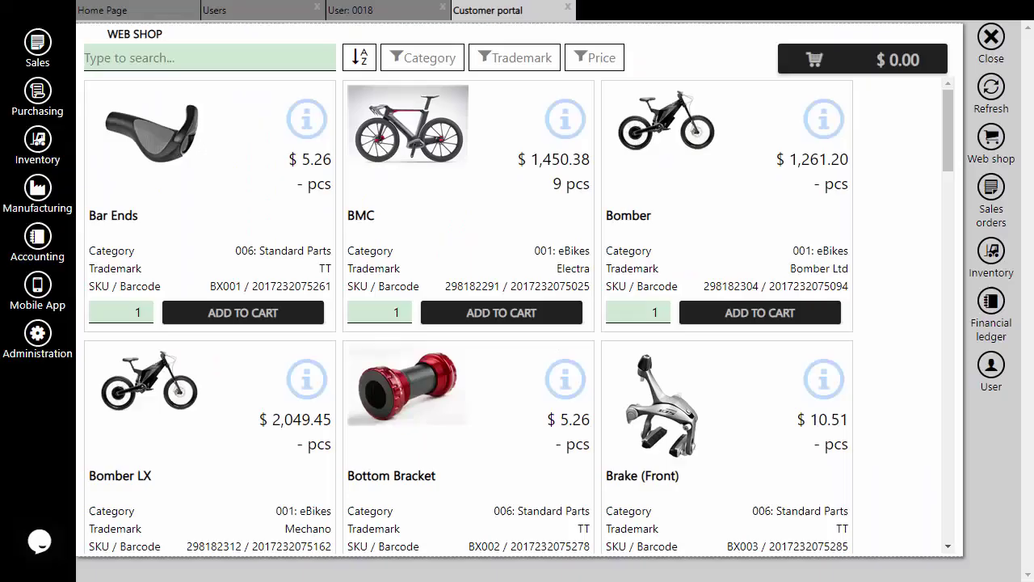
- Review the newest Dragon Bikes order in Sales Orders, then close it and the list
left_click(48, 51)
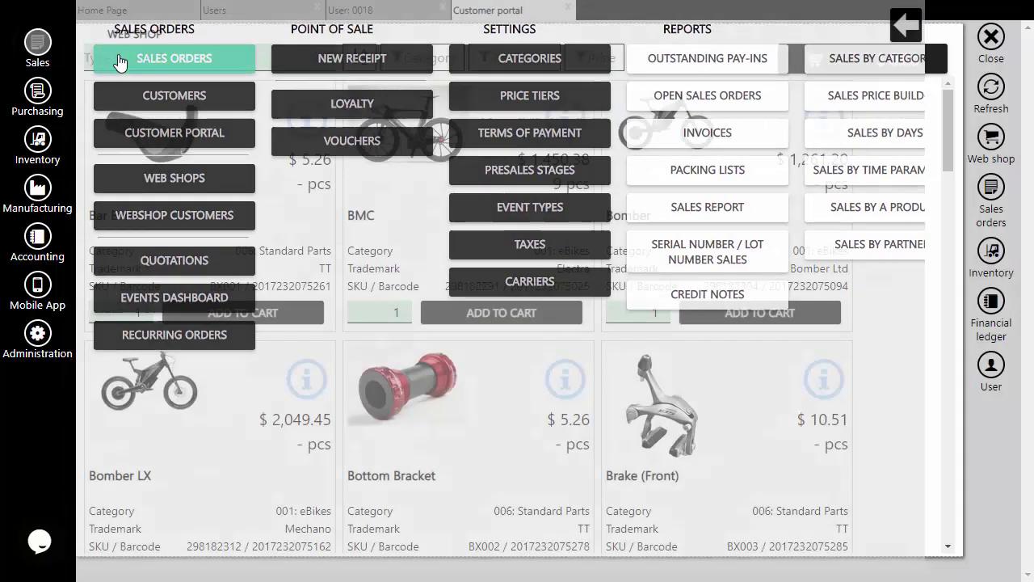
left_click(120, 62)
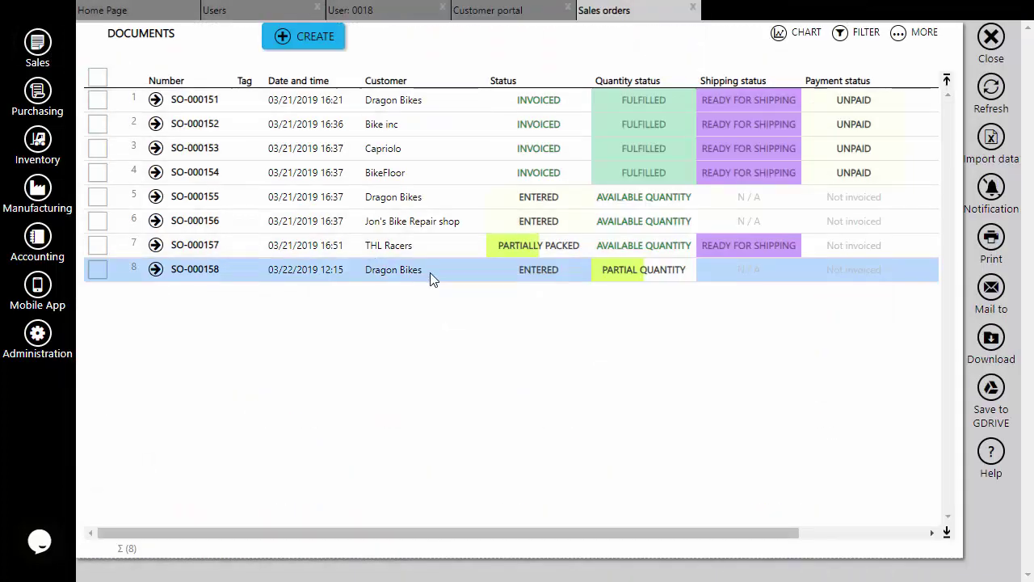
left_click(202, 273)
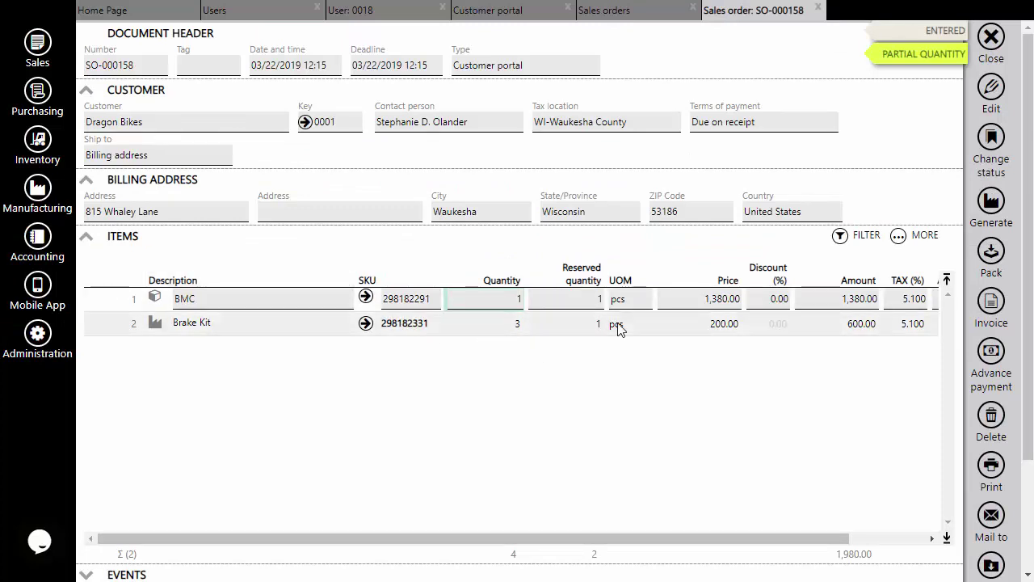
left_click(992, 38)
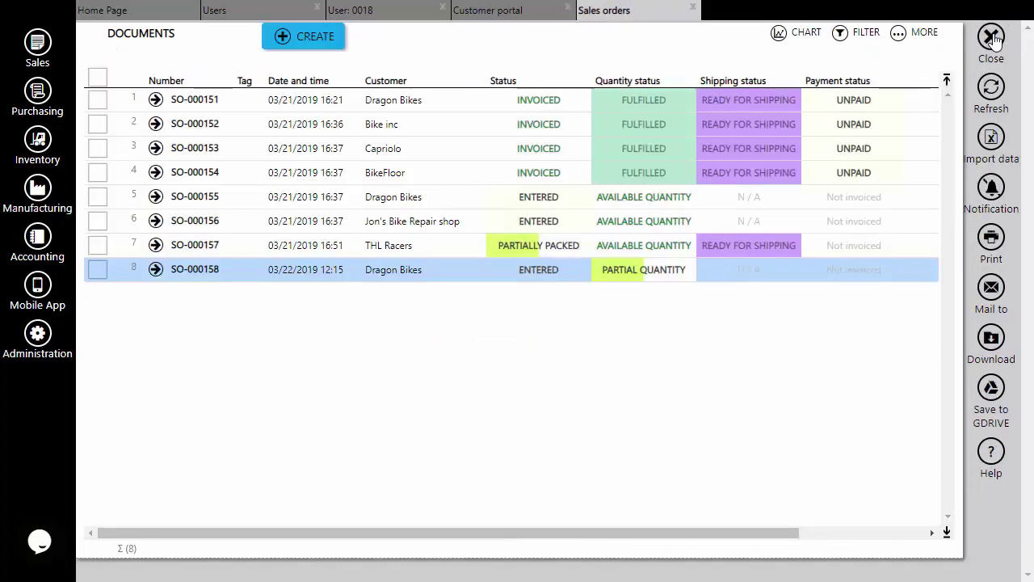
left_click(994, 40)
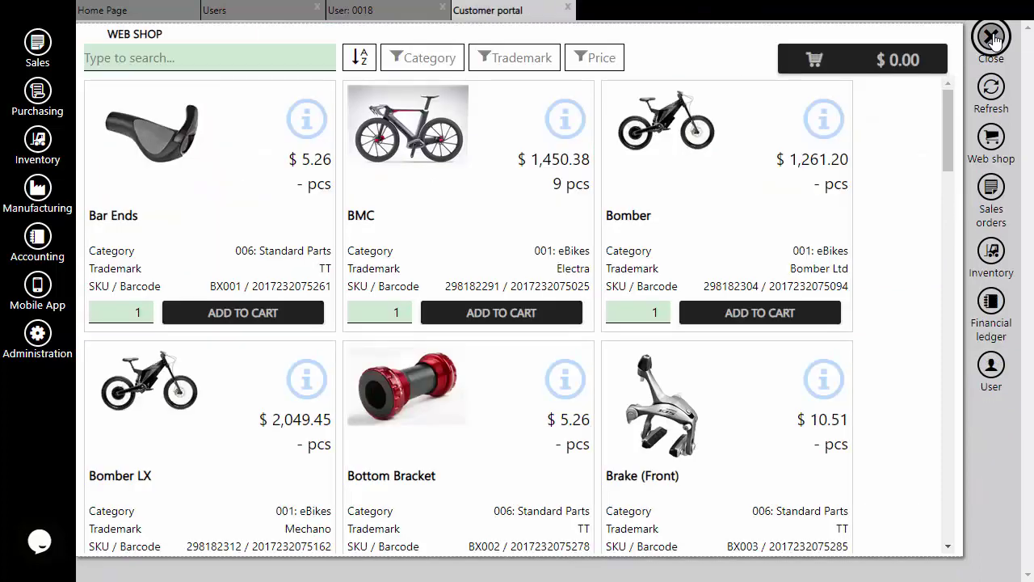
- View the customer's sales orders, inventory stock list and financial ledger in the portal
left_click(992, 190)
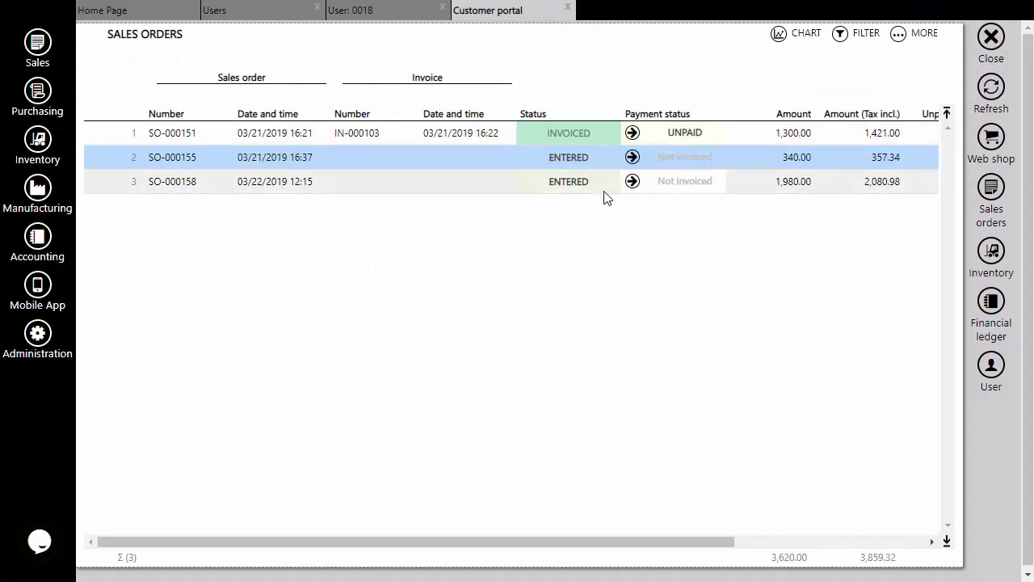
left_click(992, 252)
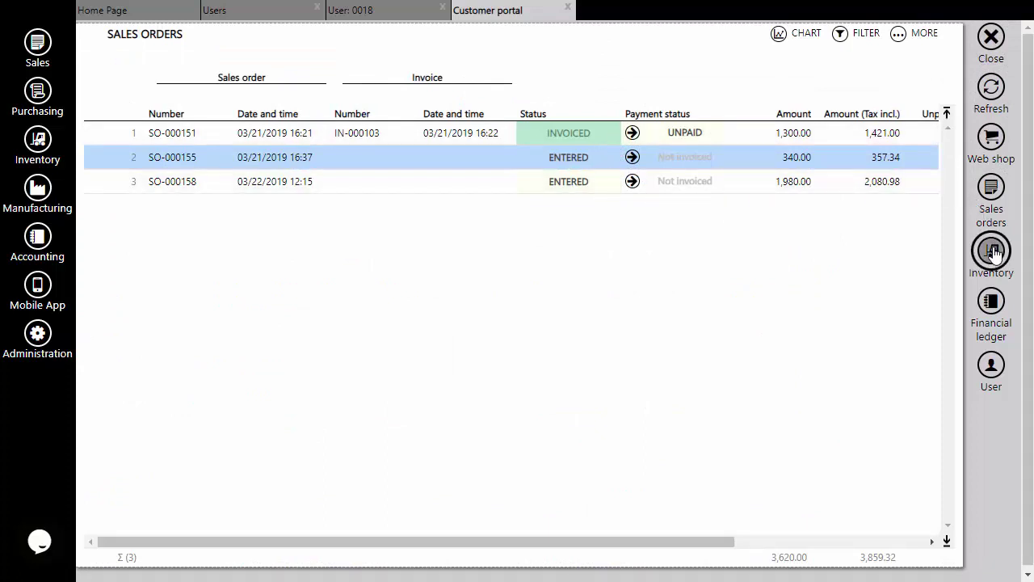
left_click(991, 303)
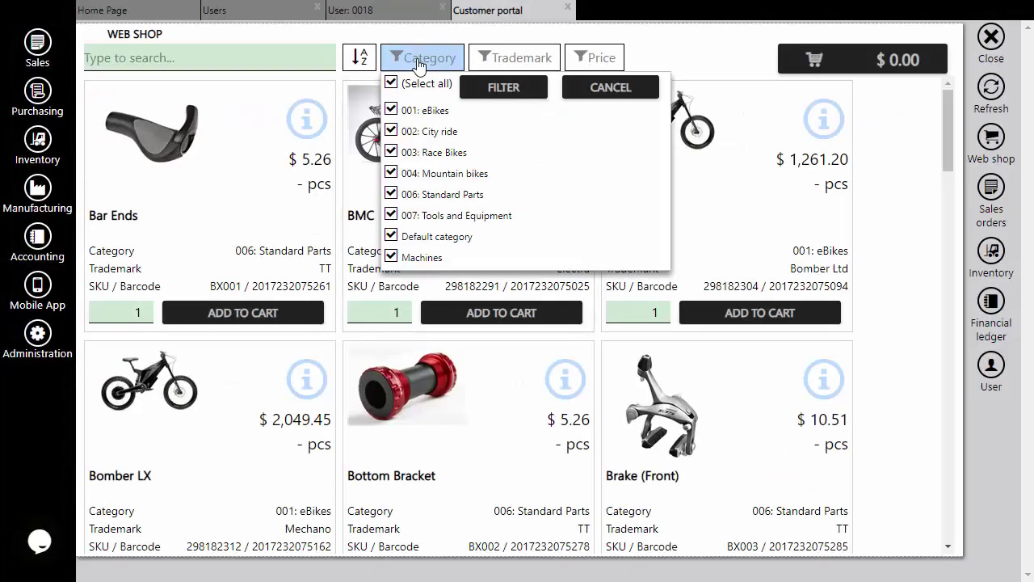
- Filter the web shop to categories 006: Standard Parts and 007: Tools and Equipment
left_click(426, 84)
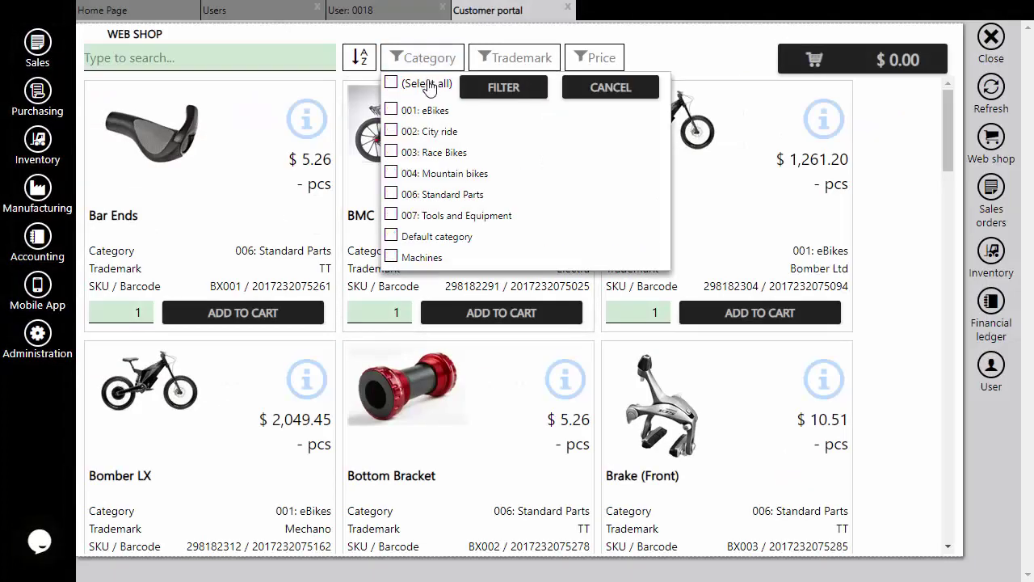
left_click(391, 237)
left_click(391, 194)
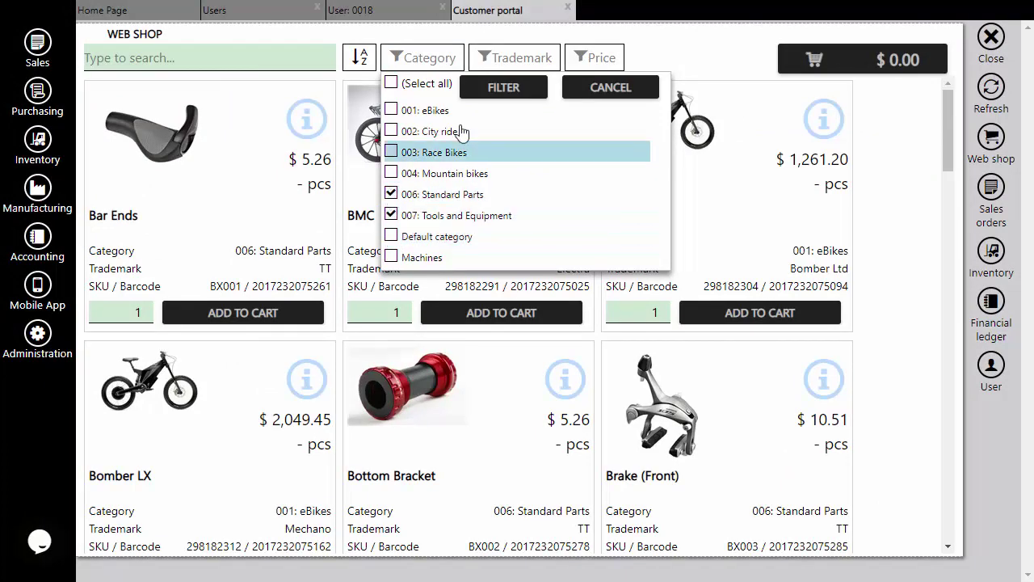
left_click(501, 87)
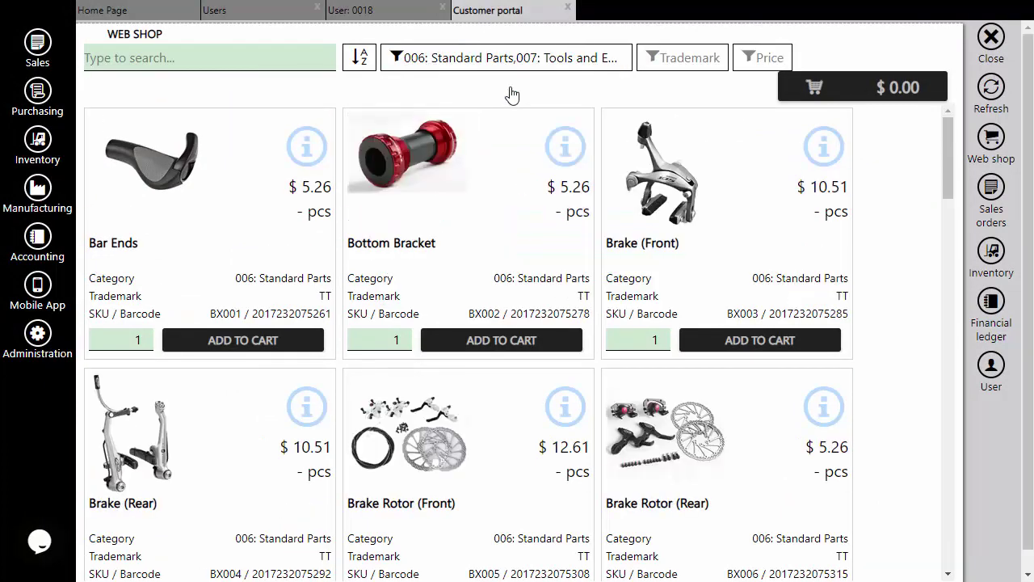
- Restrict trademarks to Plasto, SEATPLUS, Simple metal WT, Tryal and Wooderker
left_click(692, 70)
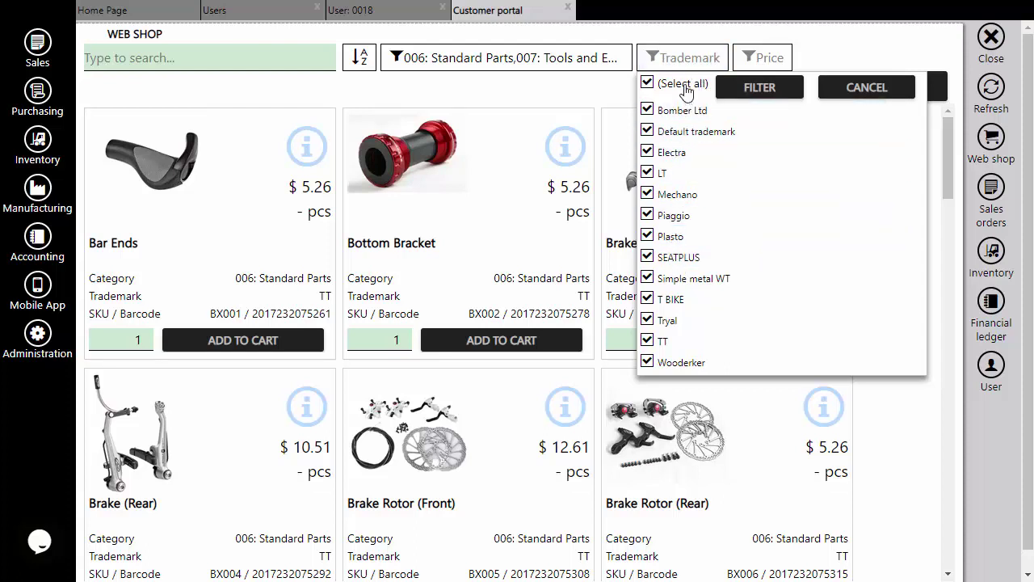
left_click(686, 92)
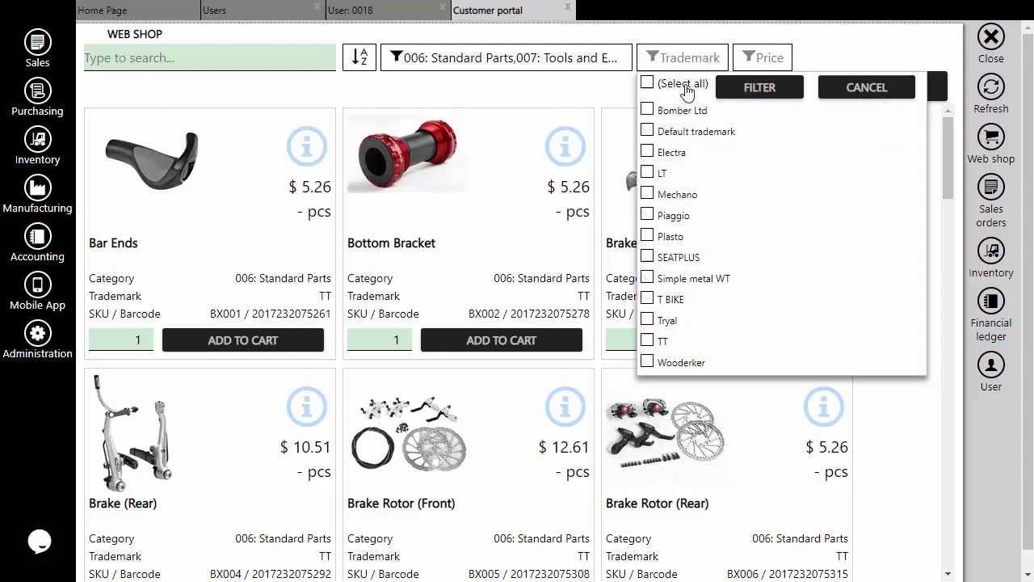
left_click(647, 363)
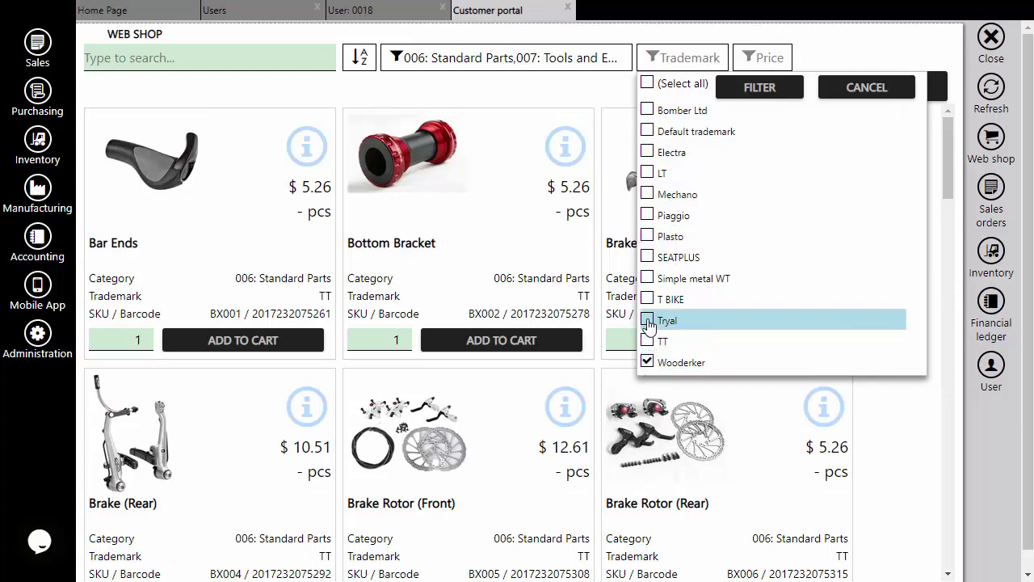
left_click(648, 320)
left_click(648, 259)
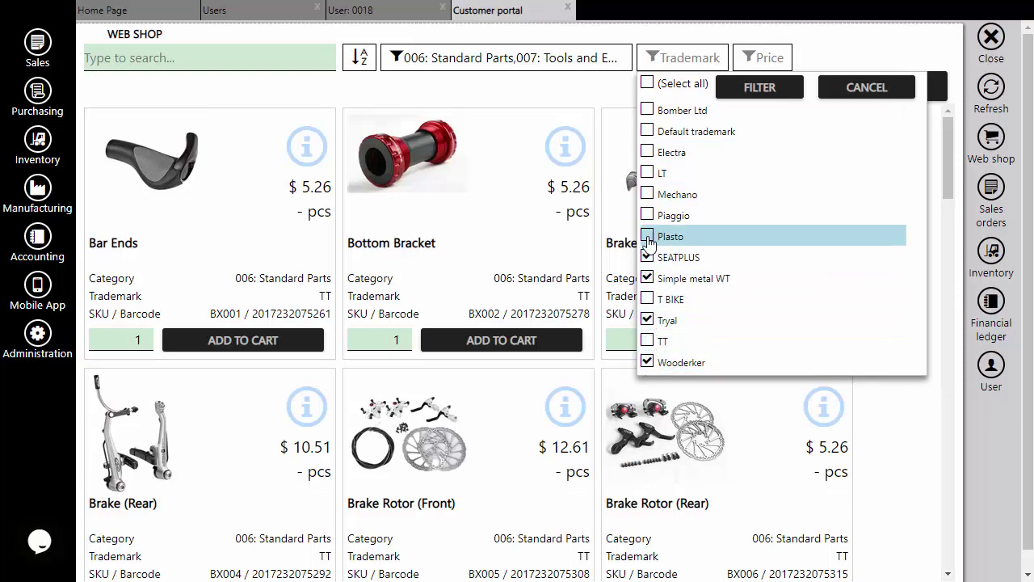
left_click(647, 236)
left_click(762, 87)
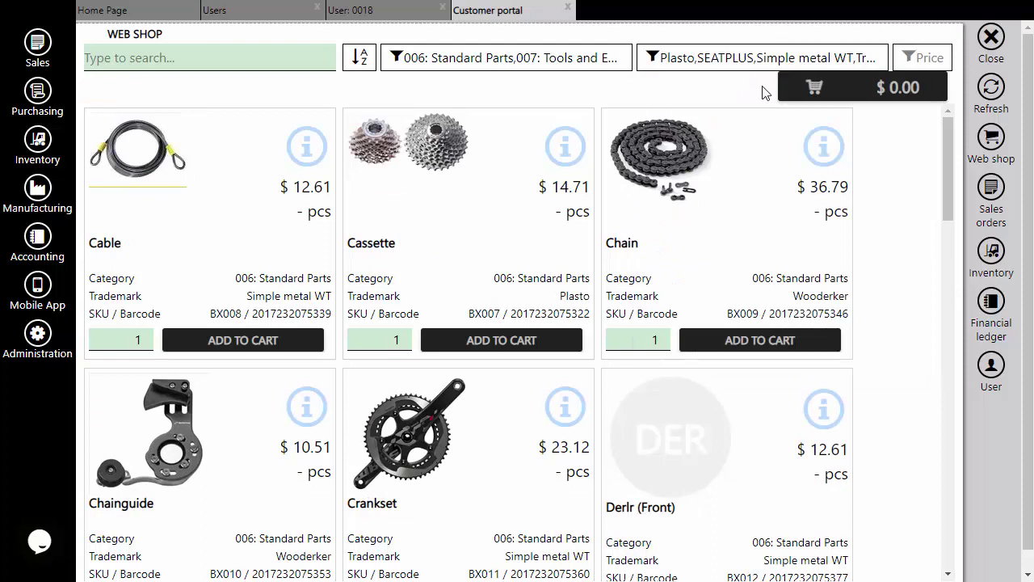
- Limit product prices to the 10-100 and 100-1,000 ranges
left_click(923, 58)
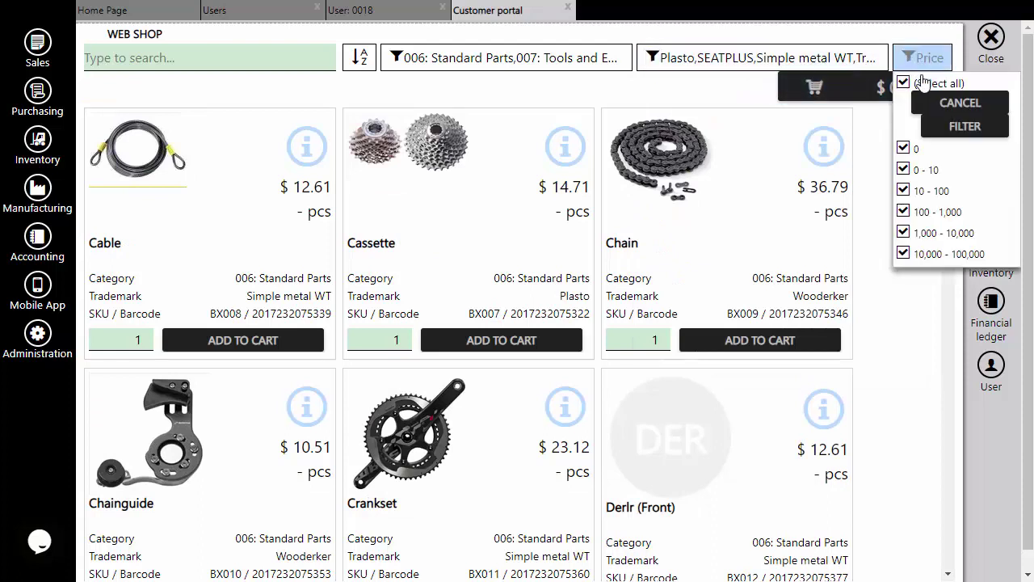
left_click(903, 170)
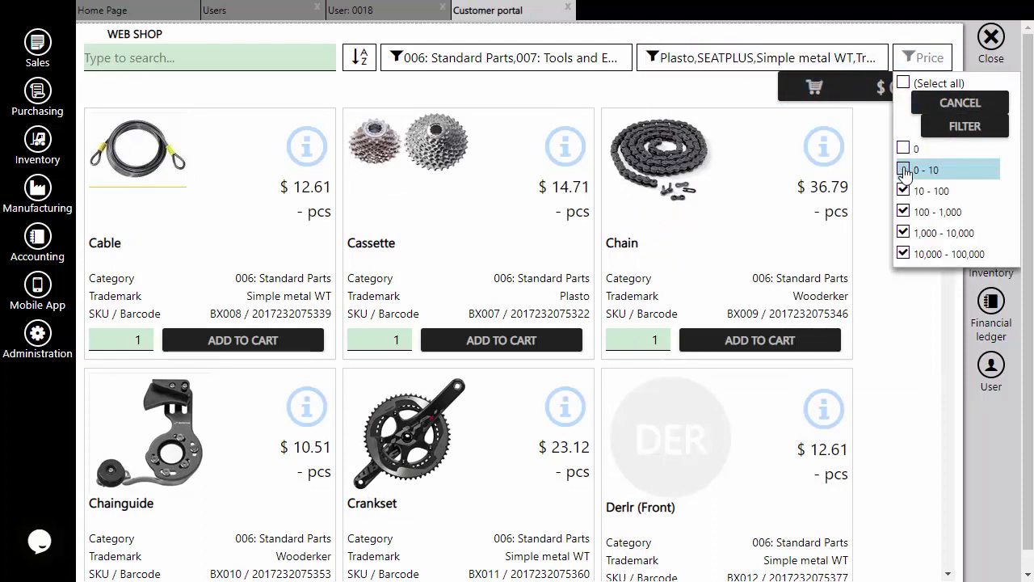
left_click(903, 232)
left_click(904, 254)
left_click(947, 131)
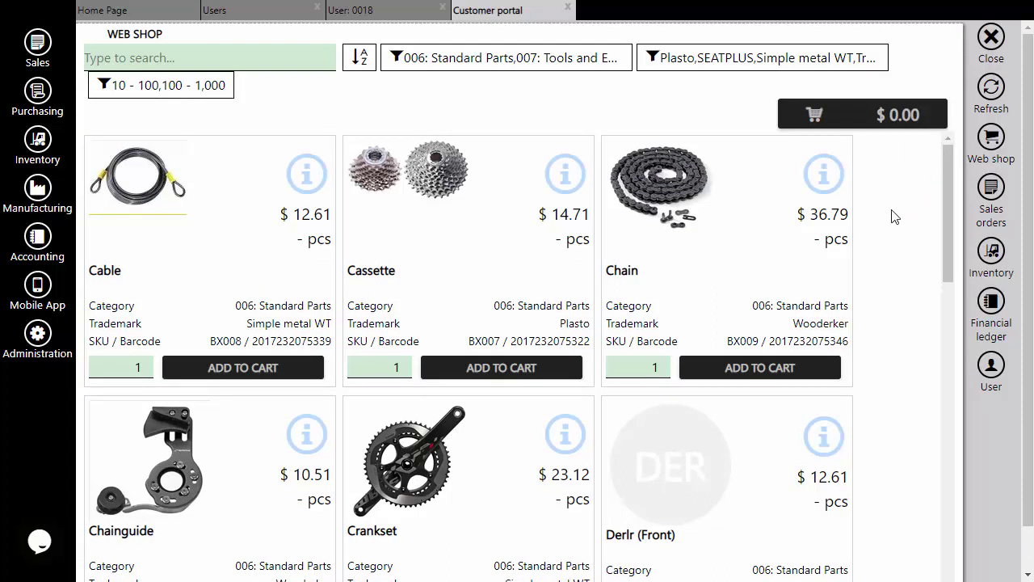
- Search 'cha', add one Chain to the cart, and attempt checkout, dismissing the Stripe warning
left_click(250, 57)
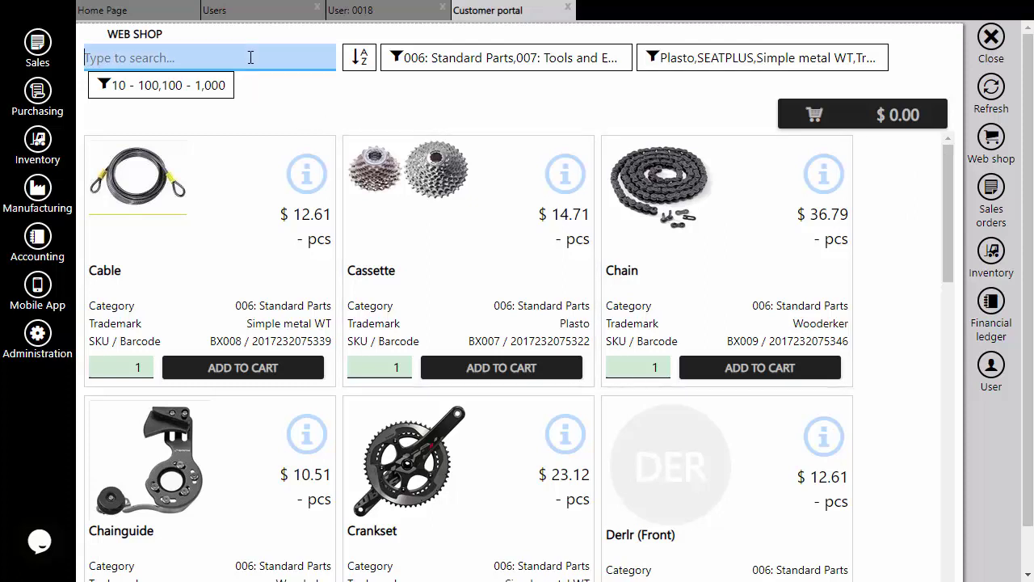
type("cha")
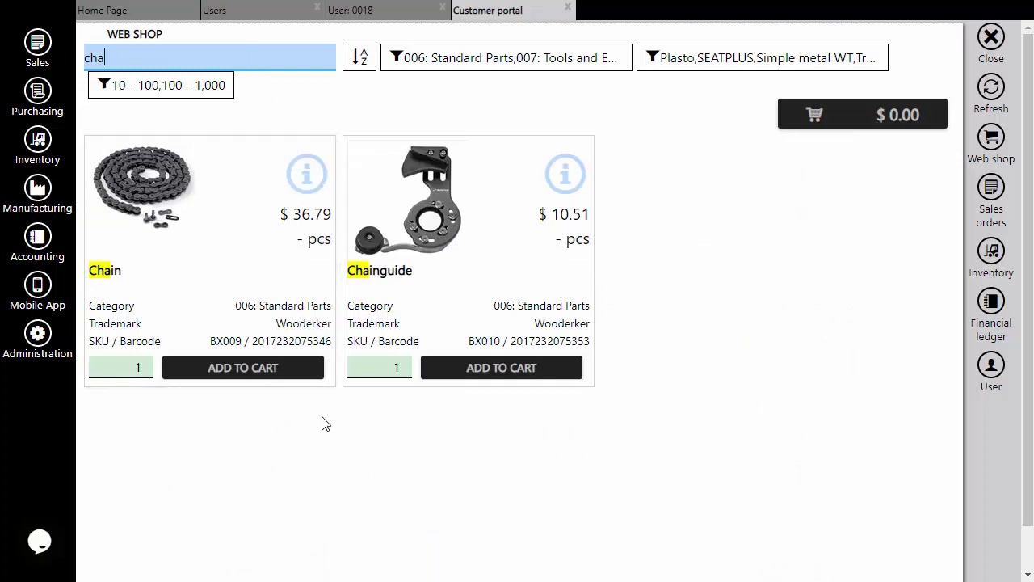
left_click(275, 369)
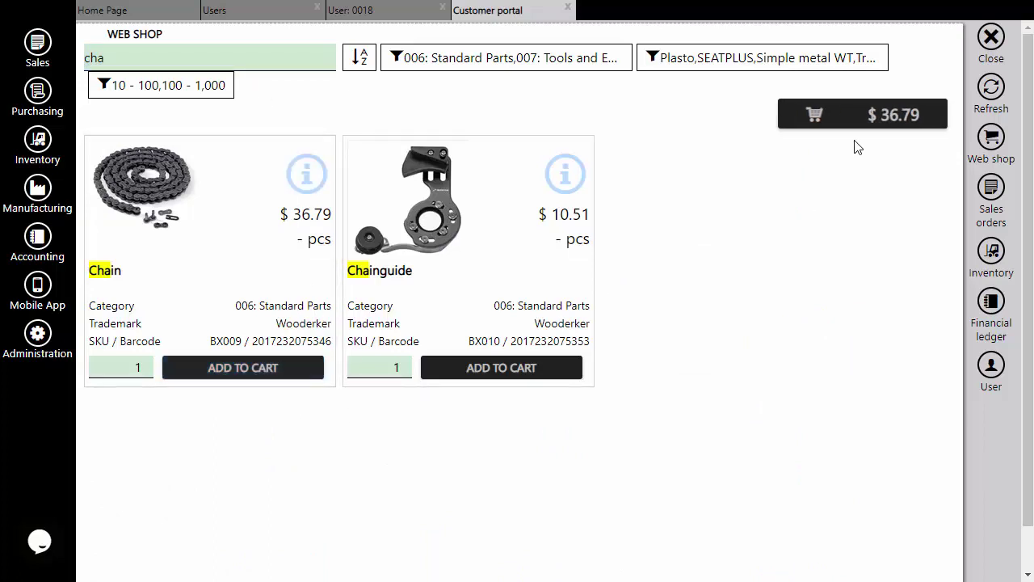
left_click(870, 116)
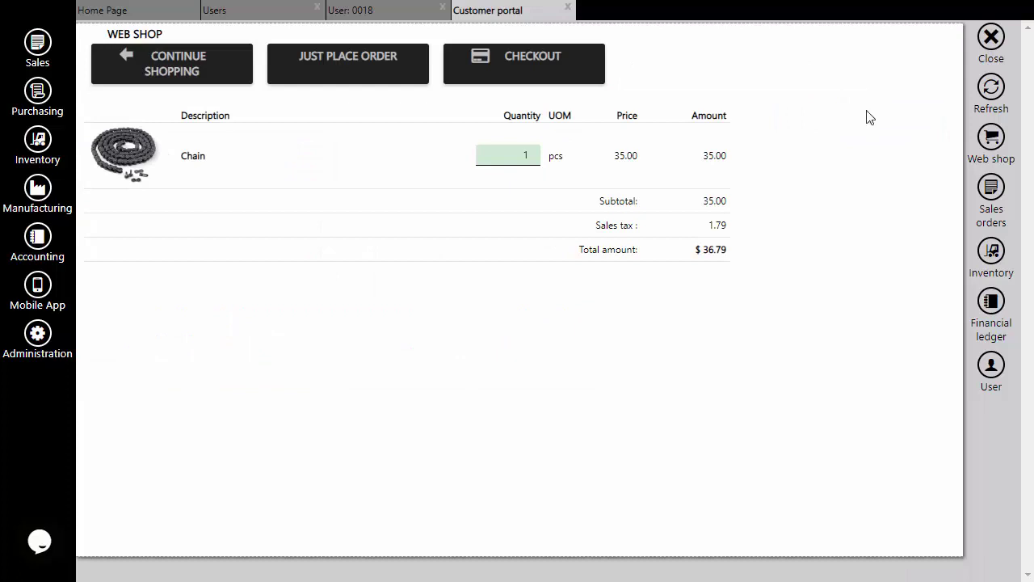
left_click(581, 76)
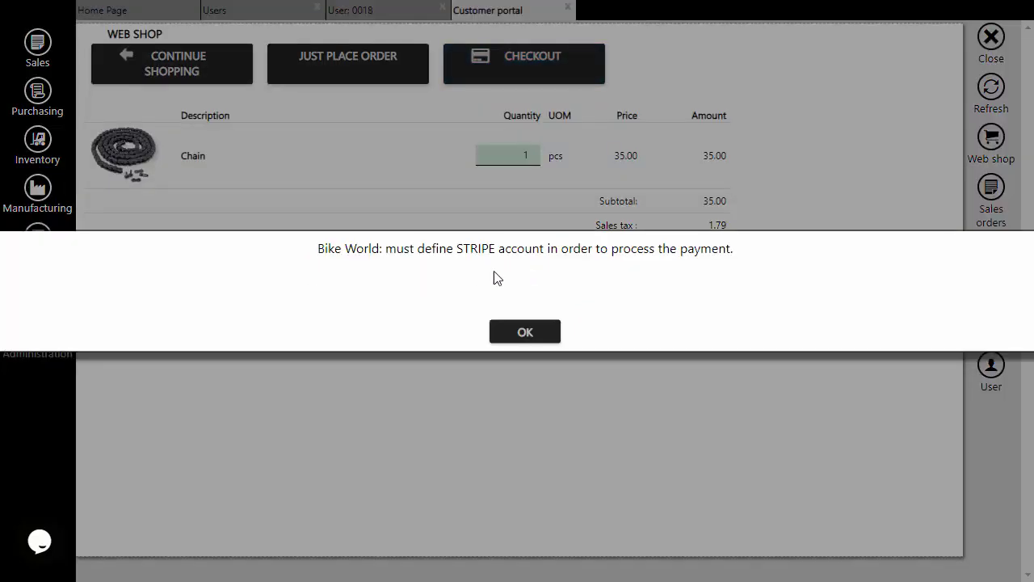
left_click(544, 339)
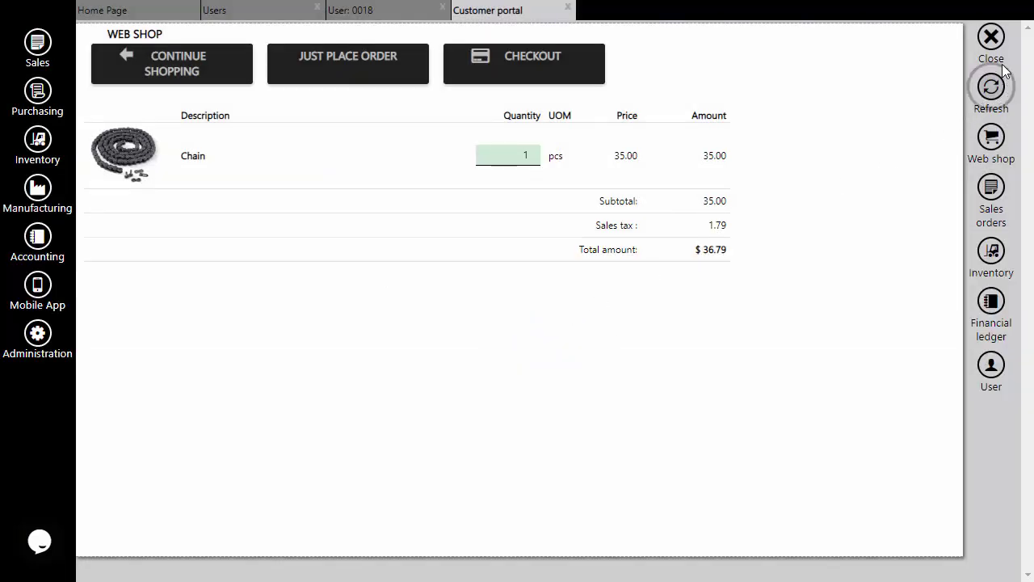
- Close the customer portal, user 0018 and Users tabs to return to the Home Page
left_click(991, 38)
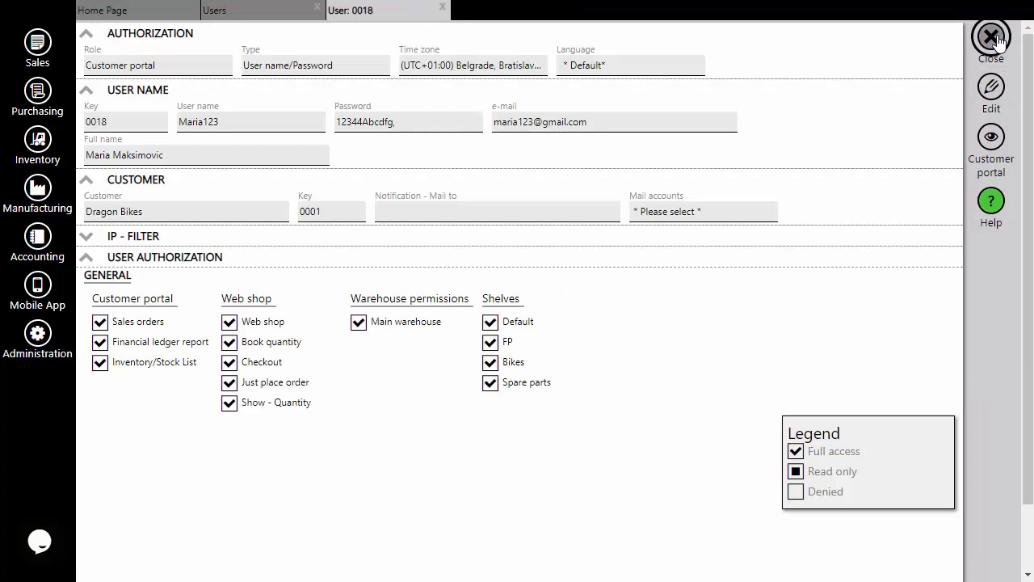
left_click(997, 40)
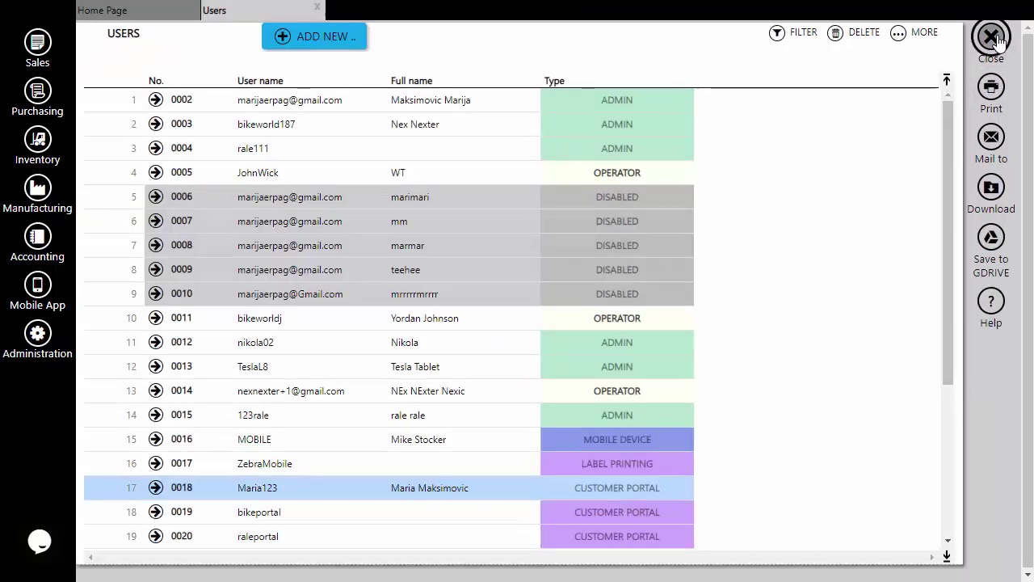
left_click(993, 38)
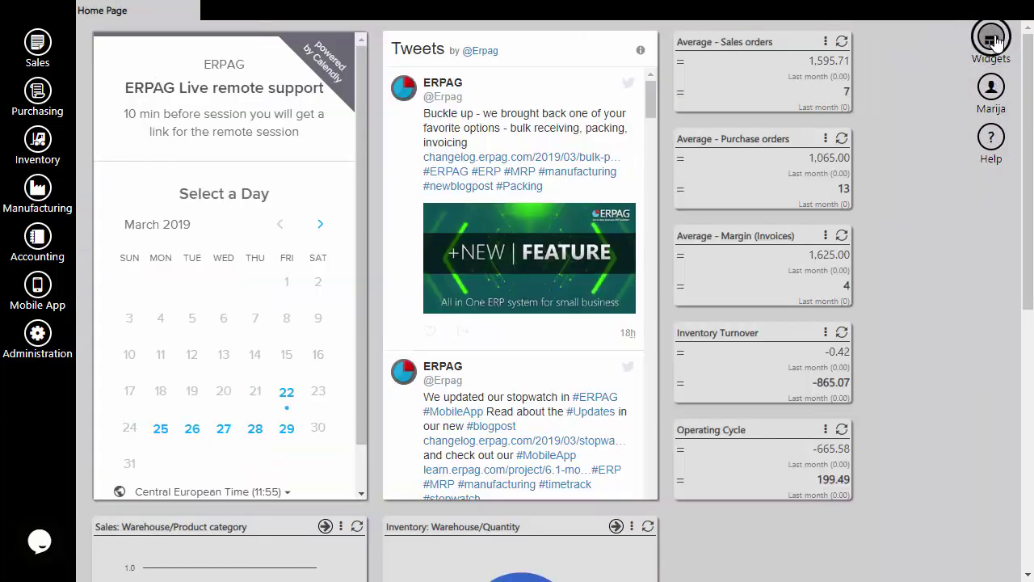